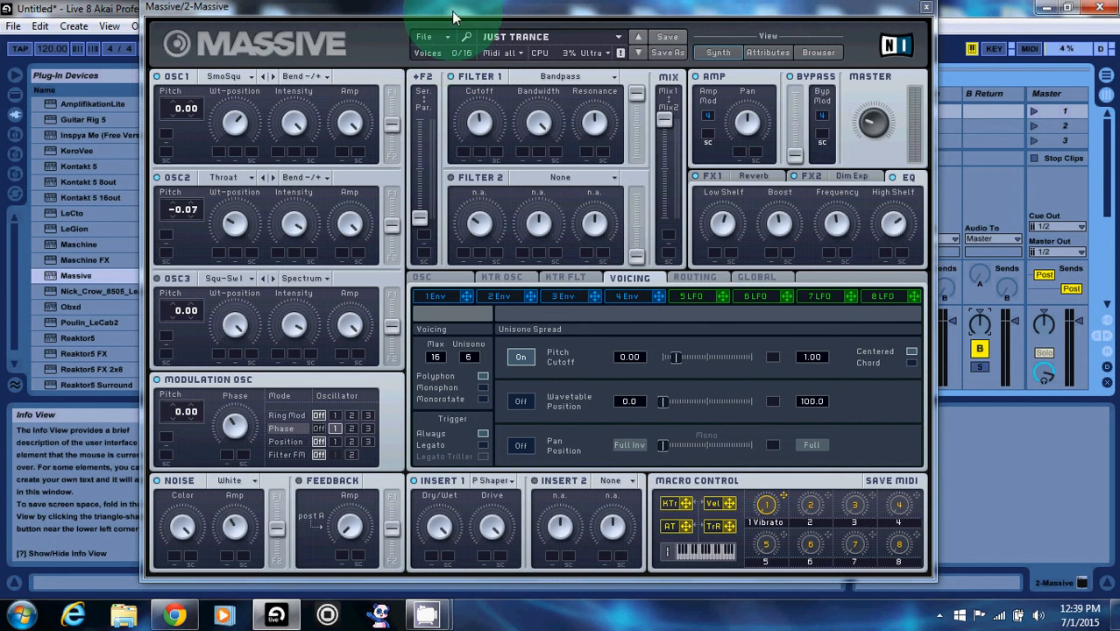
Start a new, blank sound in place of the JUST TRANCE preset
{"action": "mouse_move", "coordinate": [480, 4]}
{"action": "left_mouse_down"}
{"action": "mouse_move", "coordinate": [522, 61]}
{"action": "mouse_move", "coordinate": [469, 9]}
{"action": "mouse_move", "coordinate": [482, 7]}
{"action": "left_mouse_up"}
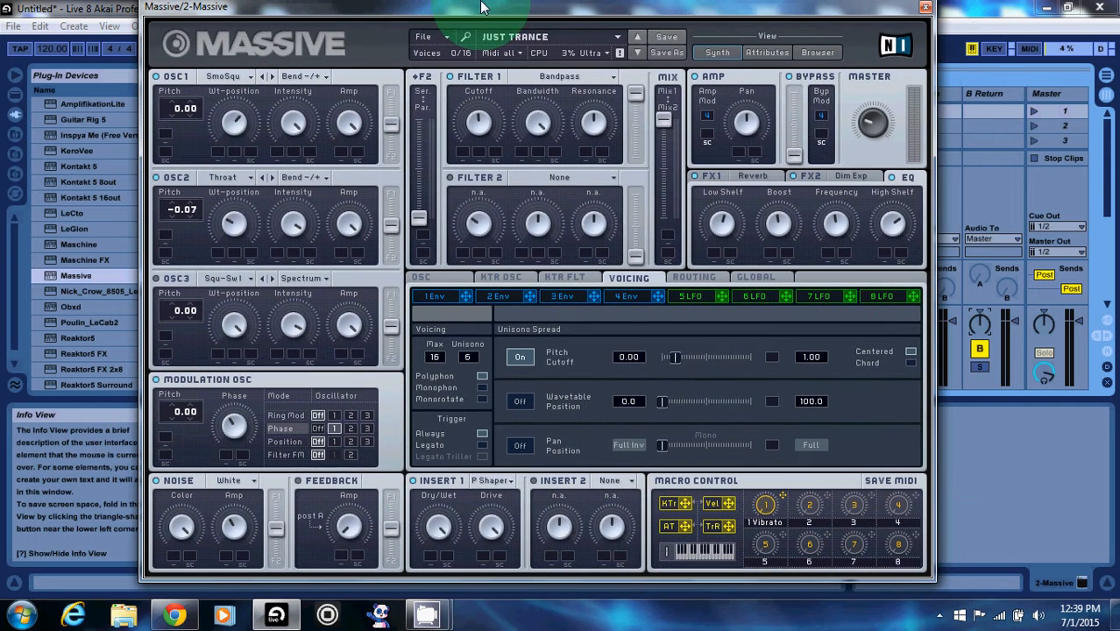
{"action": "left_click", "coordinate": [439, 38]}
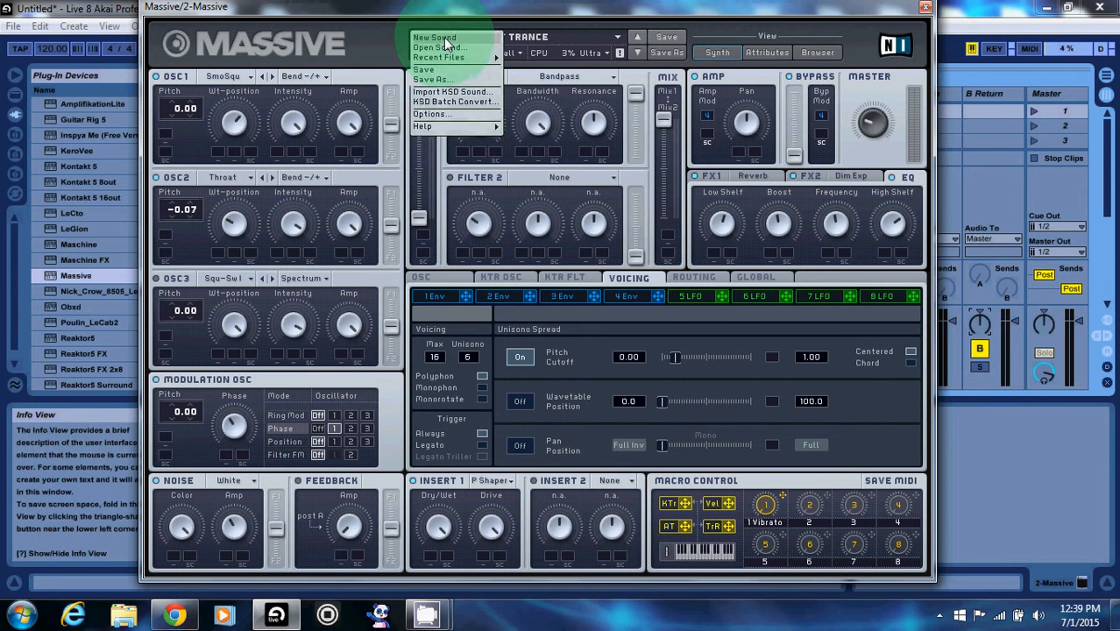
{"action": "left_click", "coordinate": [445, 39]}
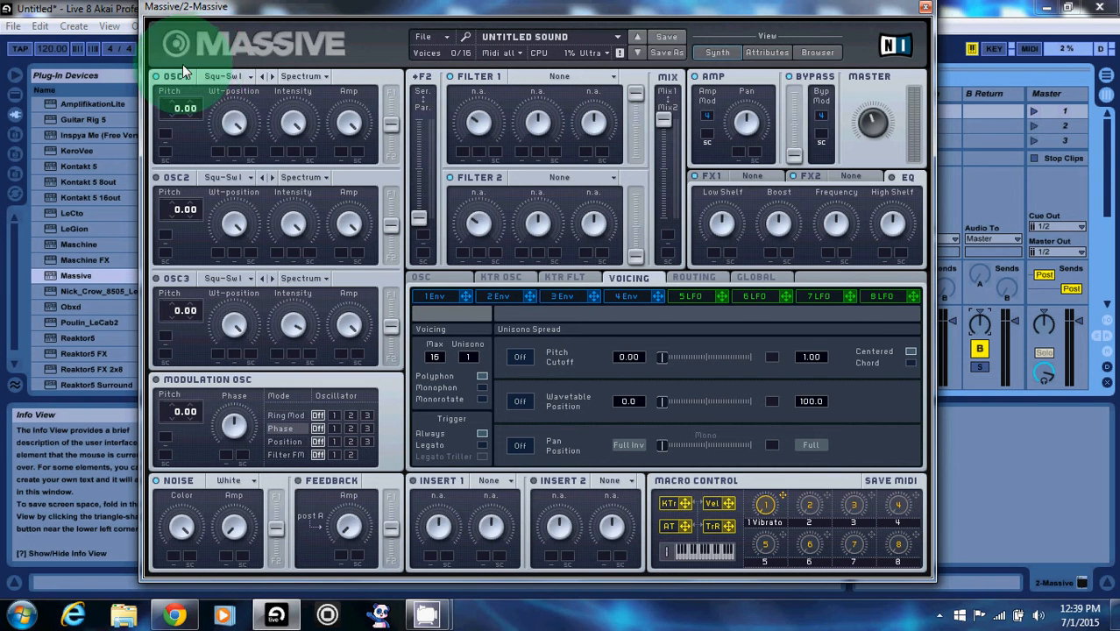
Set the oscillator 1 wavetable to Smooth Square and the oscillator 2 wavetable to Dirty Throat
{"action": "left_click", "coordinate": [239, 76]}
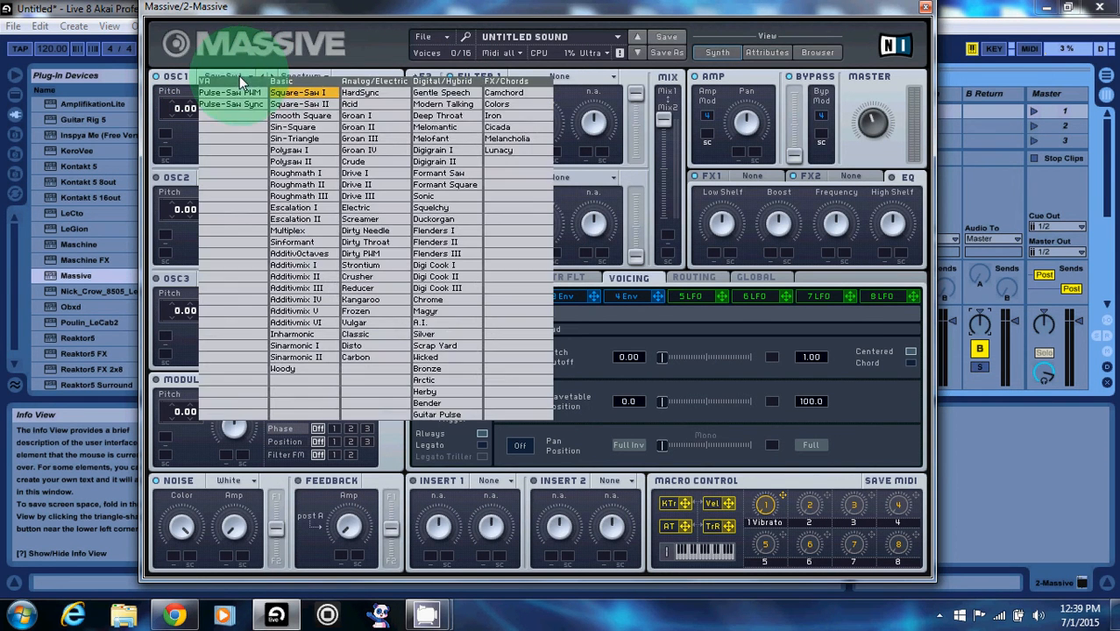
{"action": "left_click", "coordinate": [317, 118]}
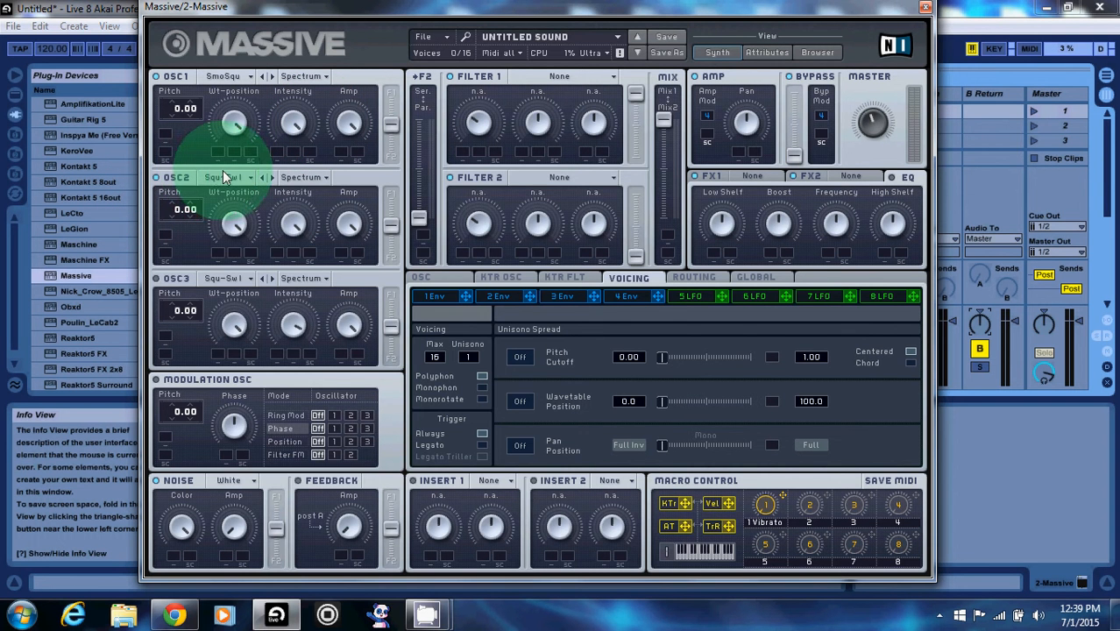
{"action": "left_click", "coordinate": [223, 177]}
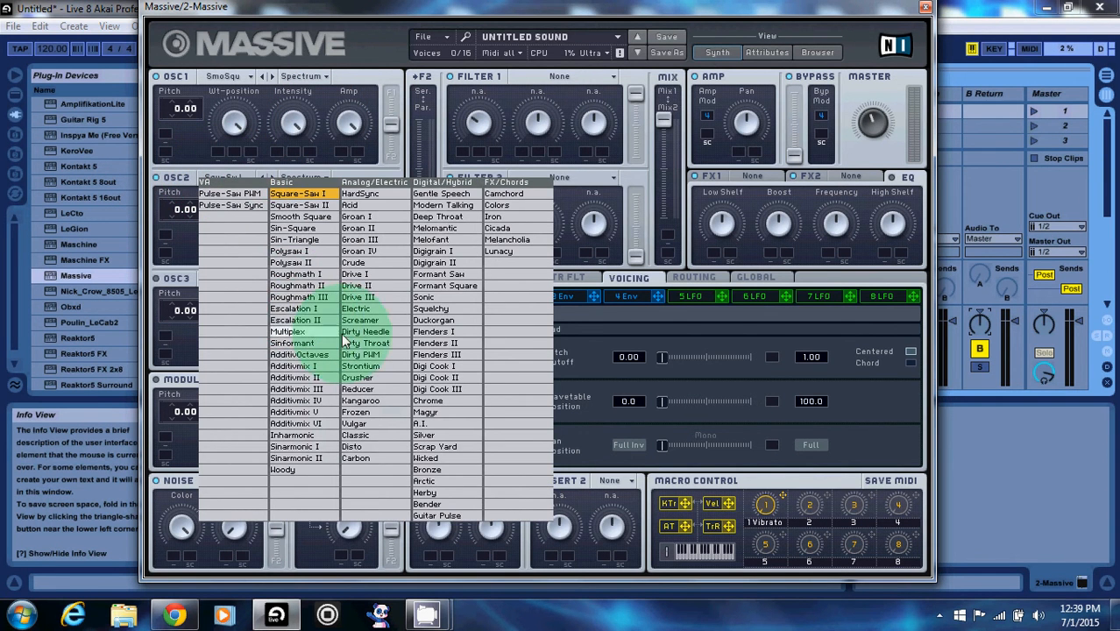
{"action": "left_click", "coordinate": [356, 344]}
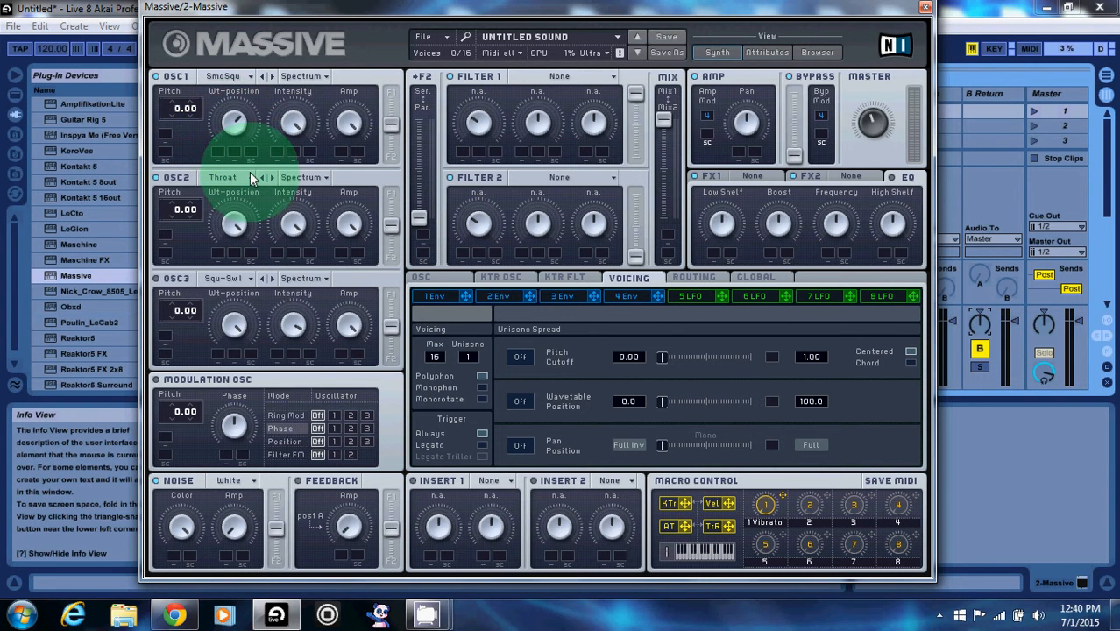
Set oscillators 1 and 2 to Bend -/+ mode and detune the oscillator 2 pitch to -0.07
{"action": "left_click", "coordinate": [302, 77]}
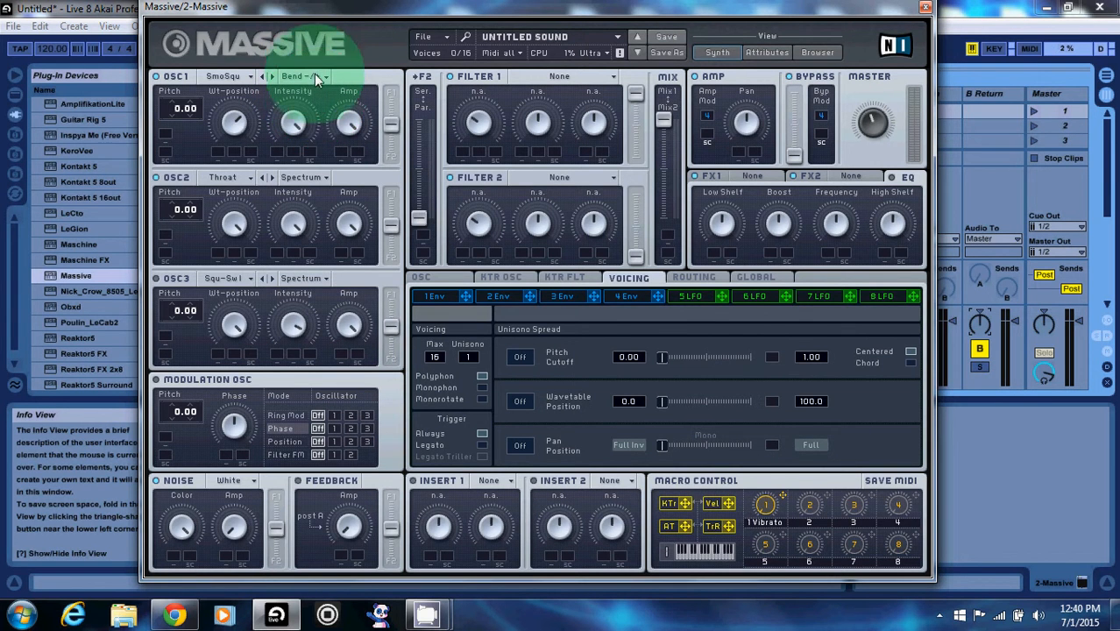
{"action": "left_click", "coordinate": [313, 76]}
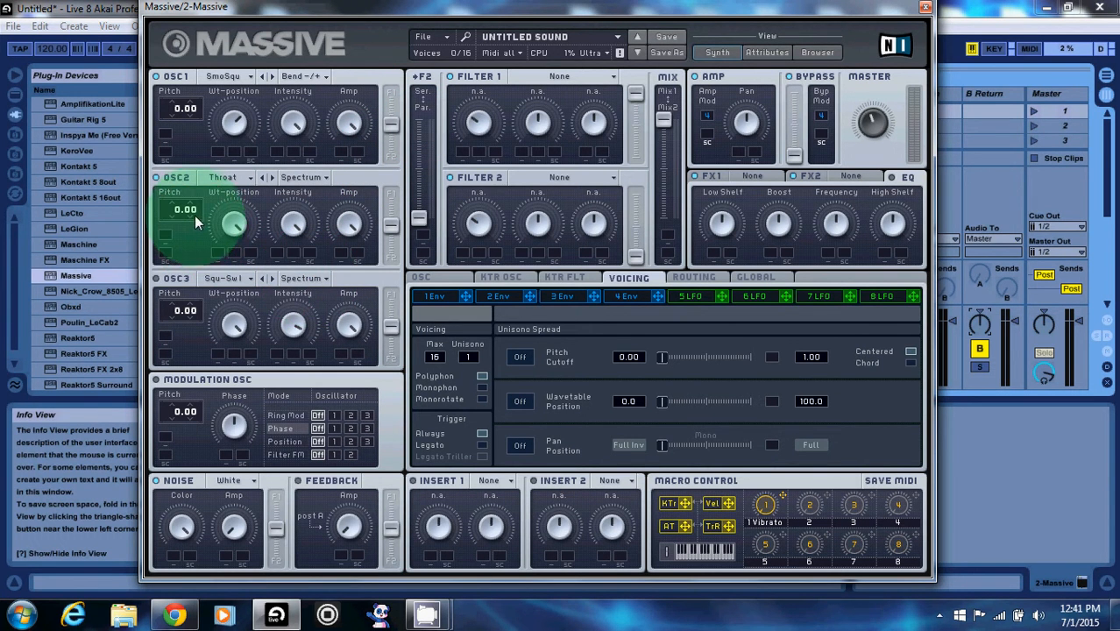
{"action": "mouse_move", "coordinate": [194, 211]}
{"action": "left_mouse_down"}
{"action": "mouse_move", "coordinate": [245, 261]}
{"action": "mouse_move", "coordinate": [192, 208]}
{"action": "left_mouse_up"}
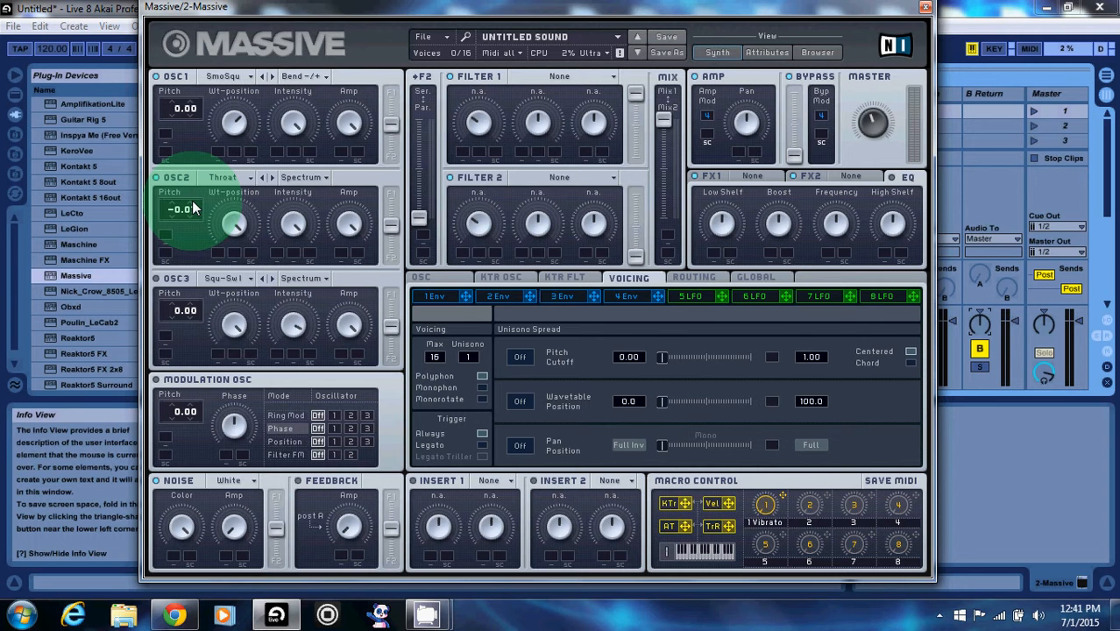
{"action": "left_click_drag", "start_coordinate": [193, 202], "coordinate": [193, 216]}
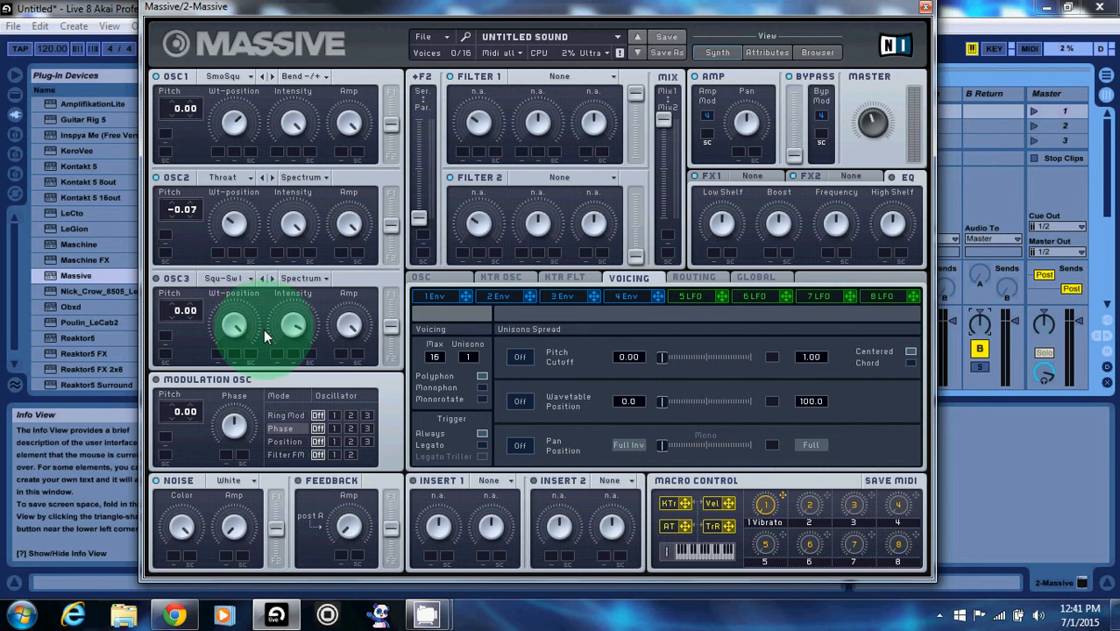
{"action": "left_click", "coordinate": [313, 178]}
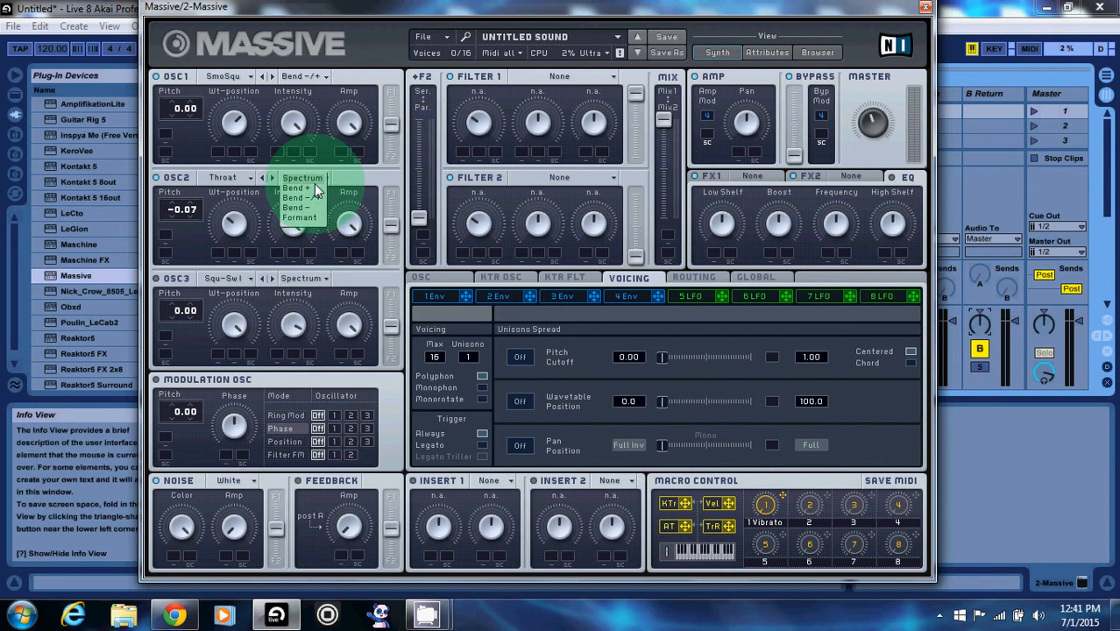
{"action": "left_click", "coordinate": [308, 200]}
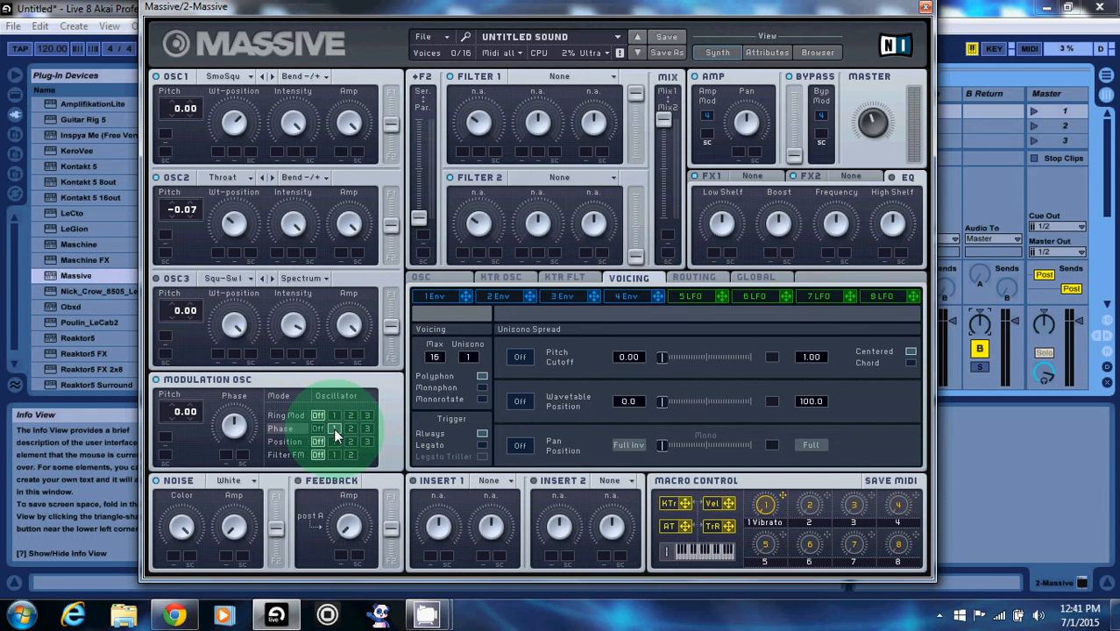
Apply slightly reduced phase modulation to oscillator 1 from the modulation oscillator and load the Parabolic Shaper in Insert 1
{"action": "left_click_drag", "start_coordinate": [234, 423], "coordinate": [236, 440]}
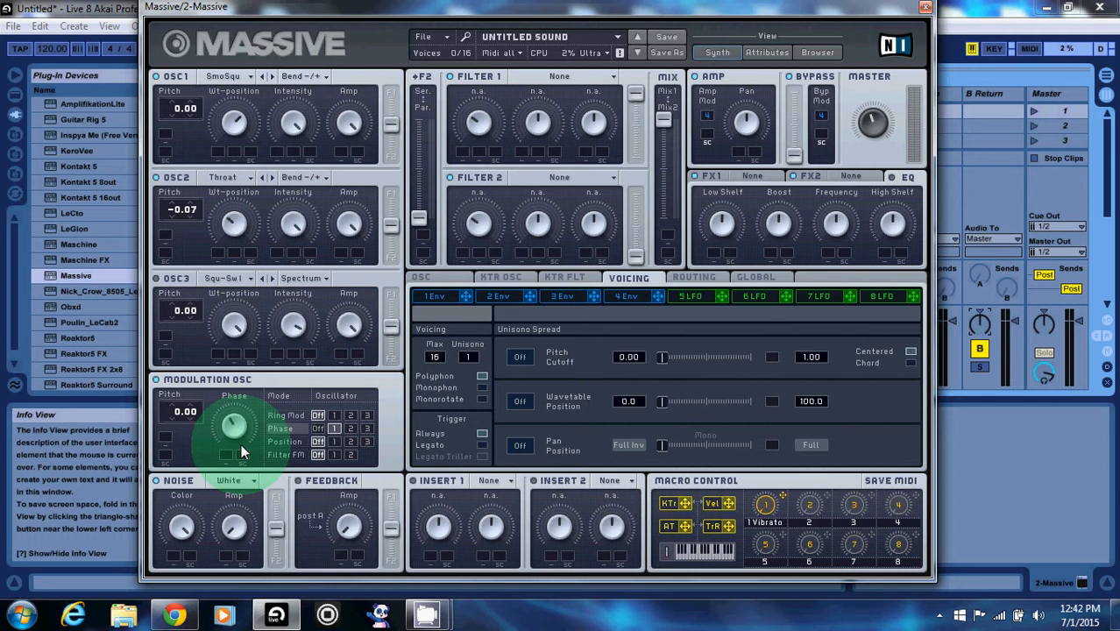
{"action": "left_click", "coordinate": [492, 481]}
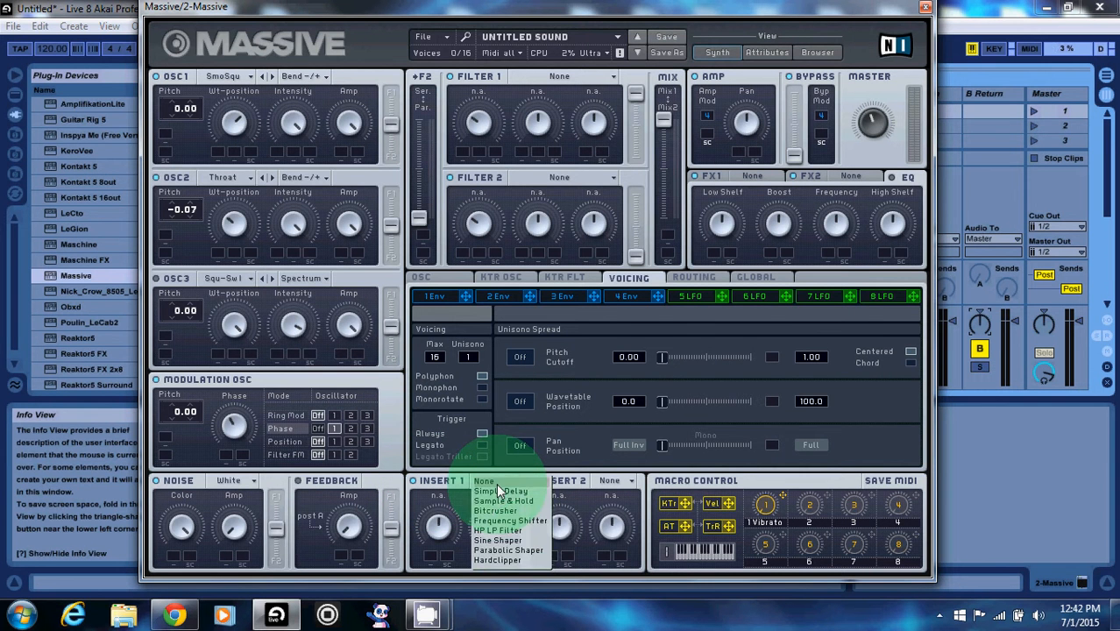
{"action": "left_click", "coordinate": [530, 550]}
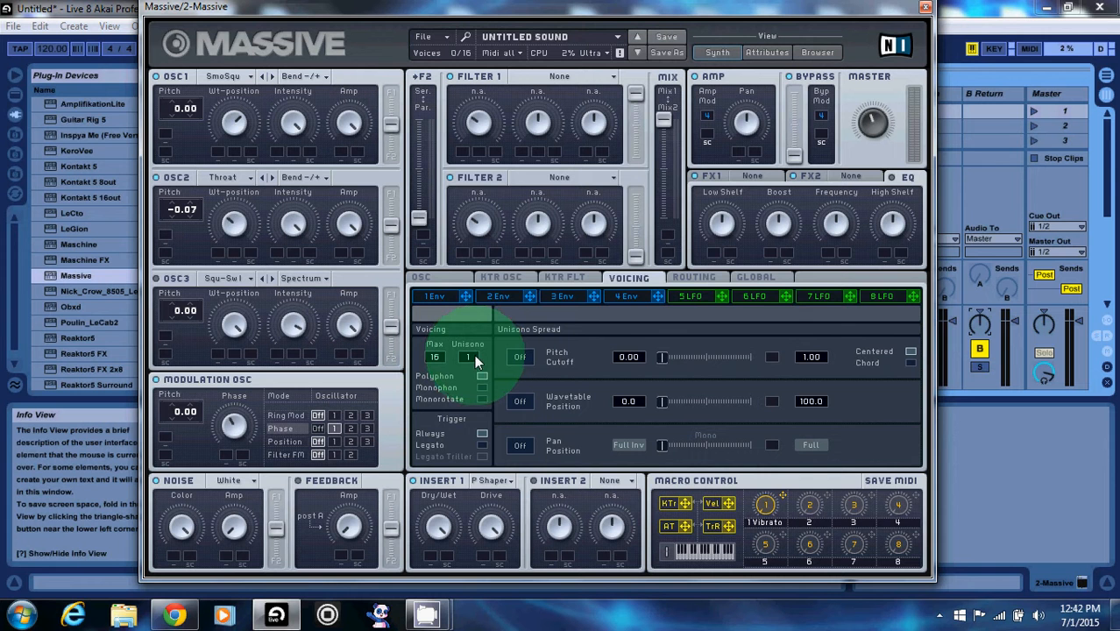
Set Unisono to 6 voices and enable the Pitch Cutoff unisono spread with a small amount
{"action": "left_click_drag", "start_coordinate": [474, 354], "coordinate": [475, 335]}
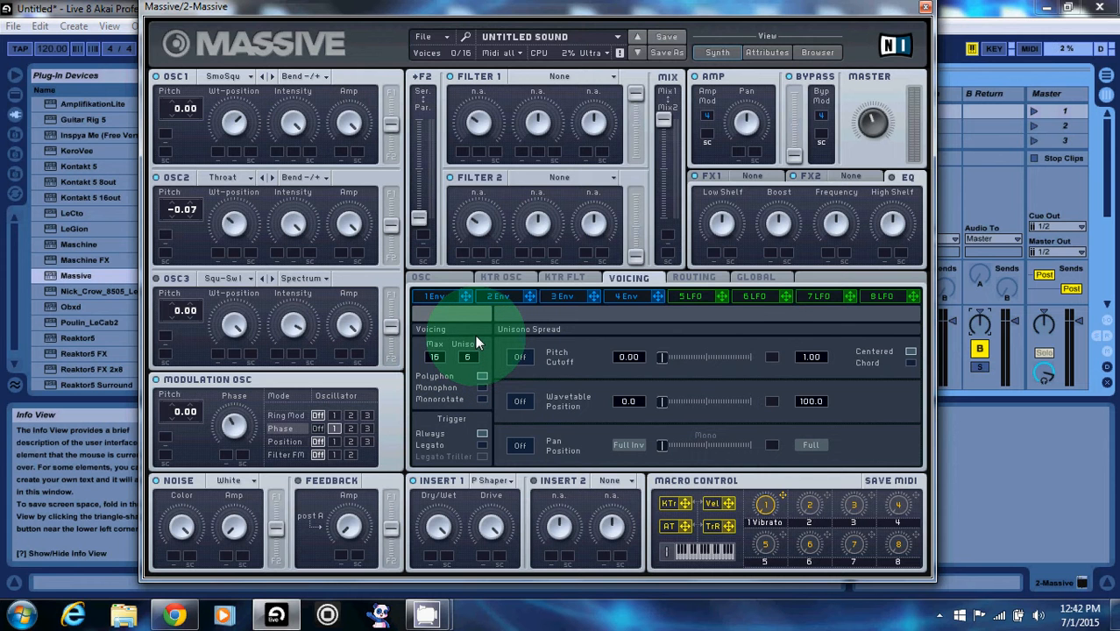
{"action": "left_click", "coordinate": [517, 356]}
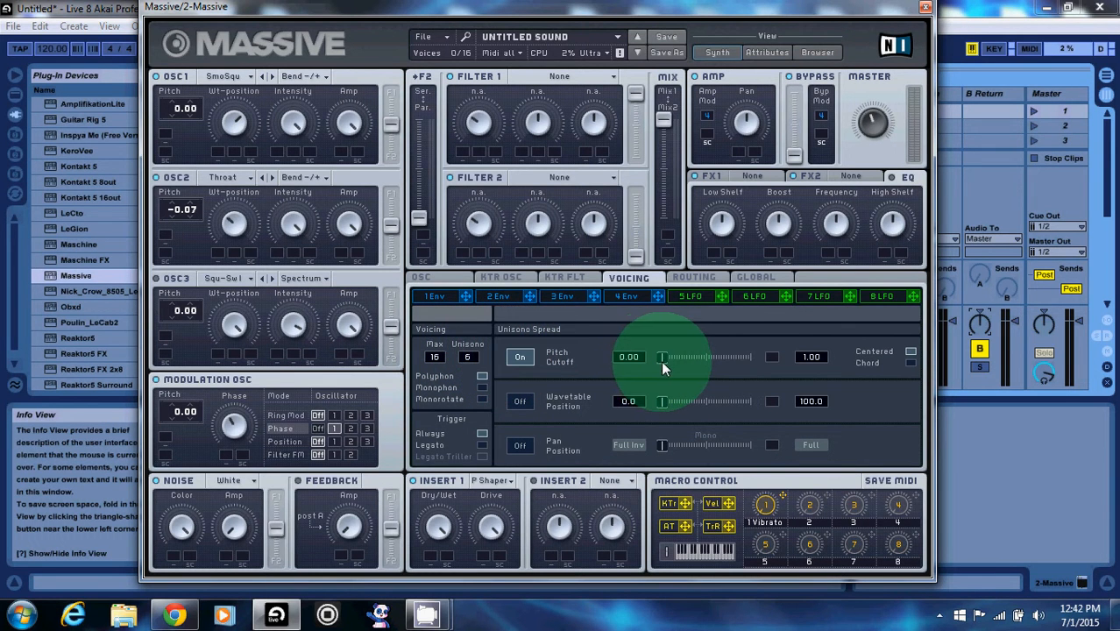
{"action": "left_click_drag", "start_coordinate": [662, 362], "coordinate": [835, 411]}
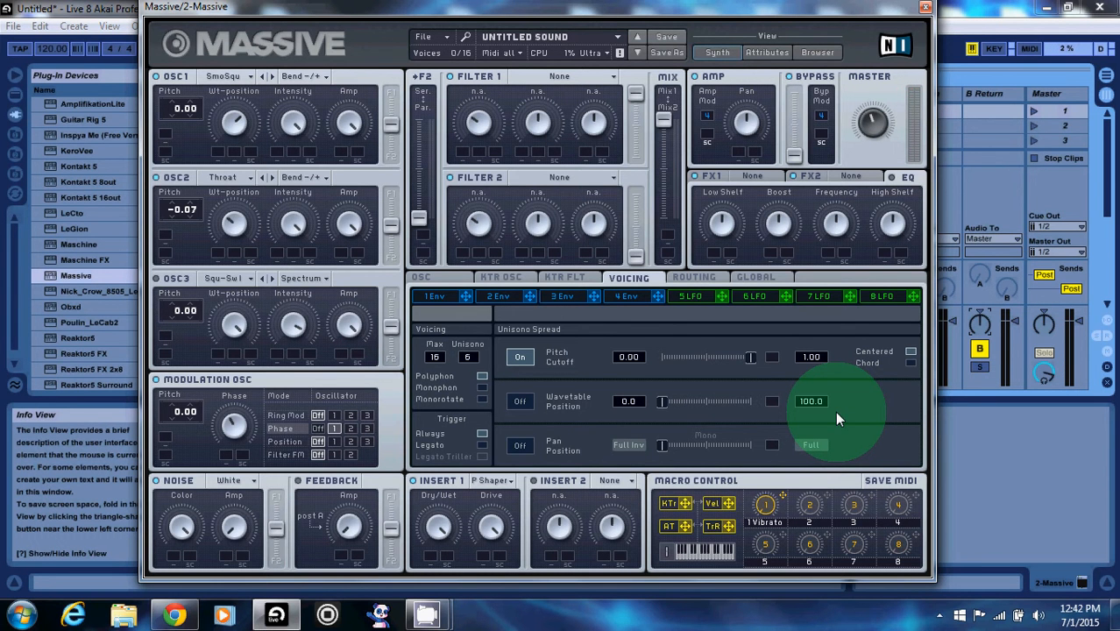
{"action": "left_click_drag", "start_coordinate": [835, 411], "coordinate": [663, 359]}
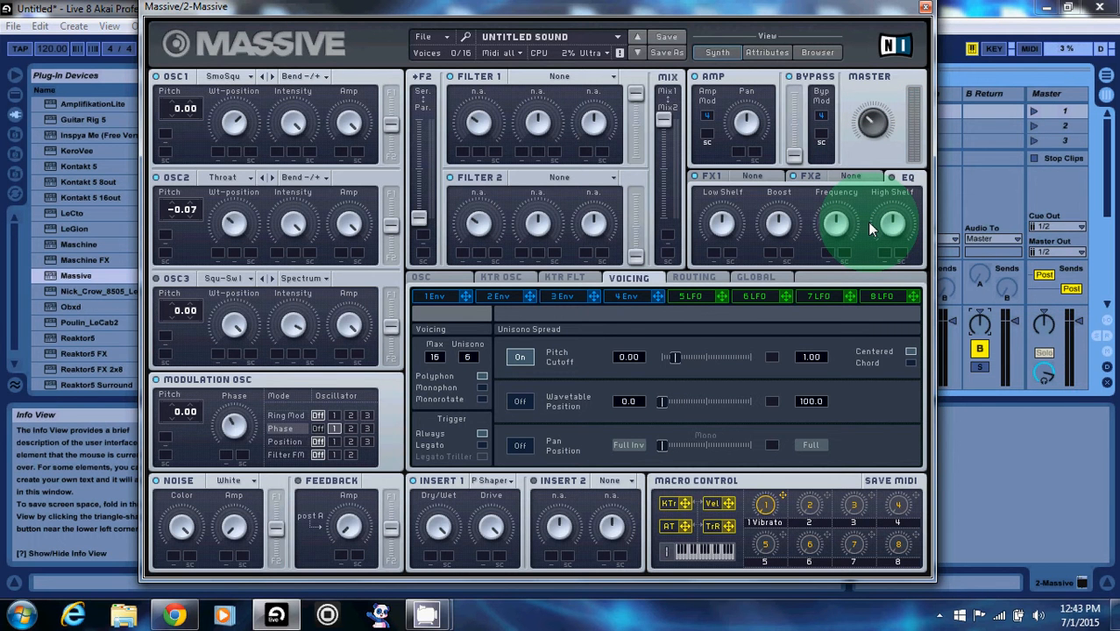
Set Filter 1 to Bandpass, with Cutoff raised to about the middle and Bandwidth at maximum
{"action": "left_click", "coordinate": [740, 180]}
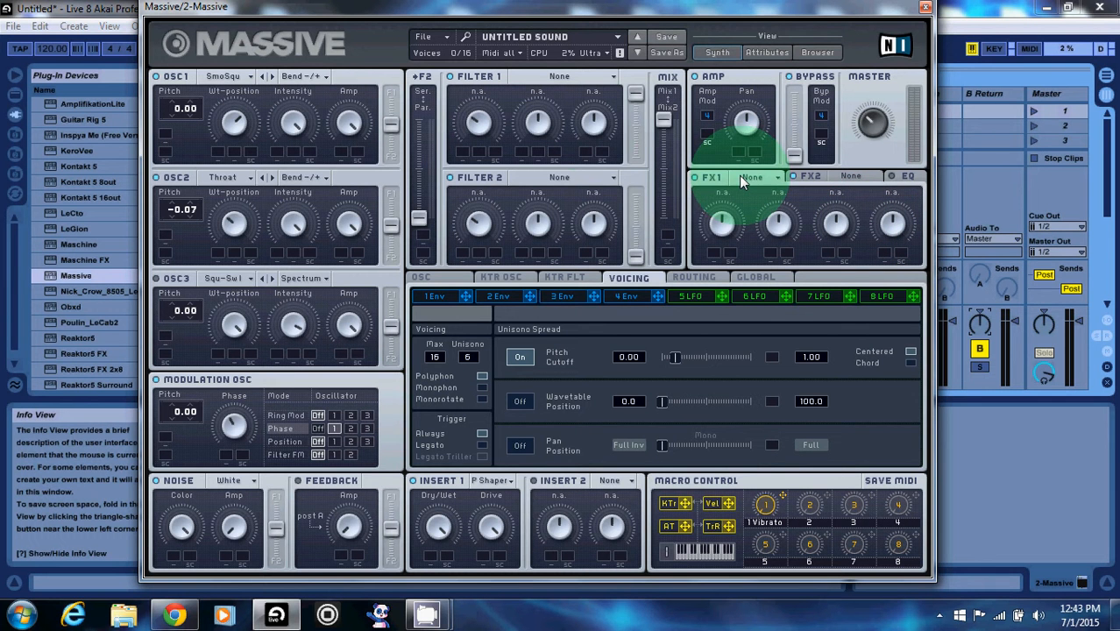
{"action": "left_click", "coordinate": [568, 80]}
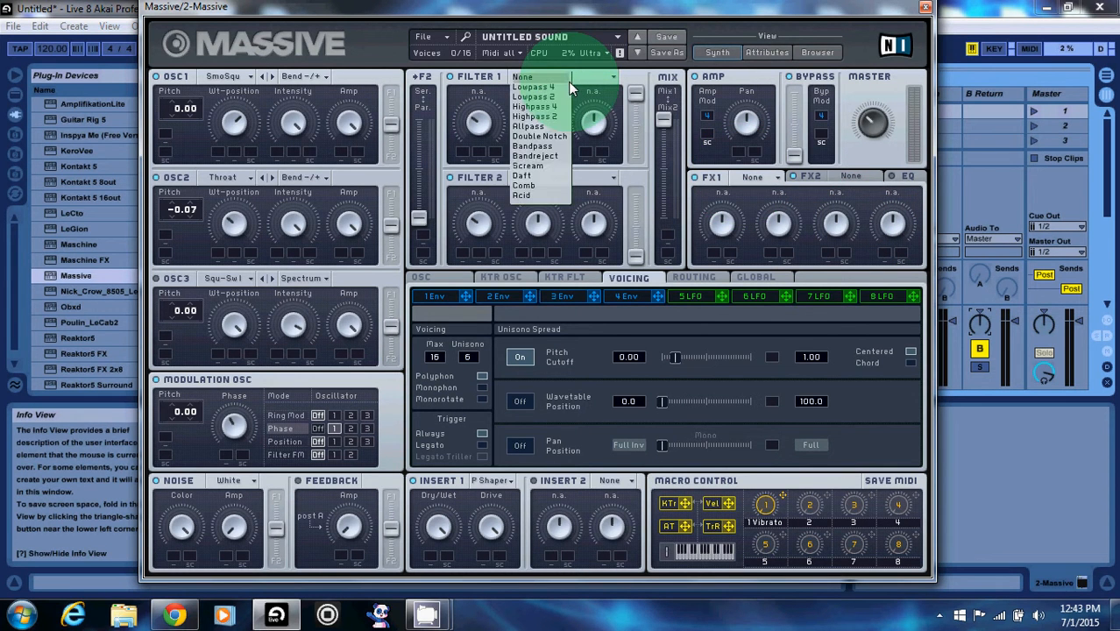
{"action": "left_click", "coordinate": [556, 147]}
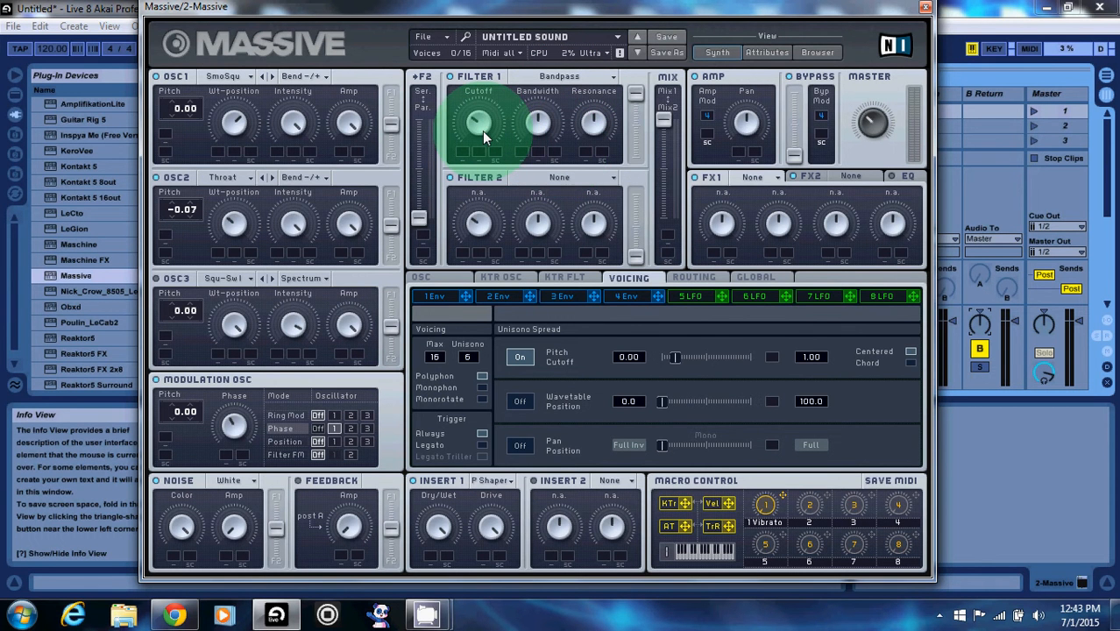
{"action": "left_click_drag", "start_coordinate": [482, 131], "coordinate": [481, 97]}
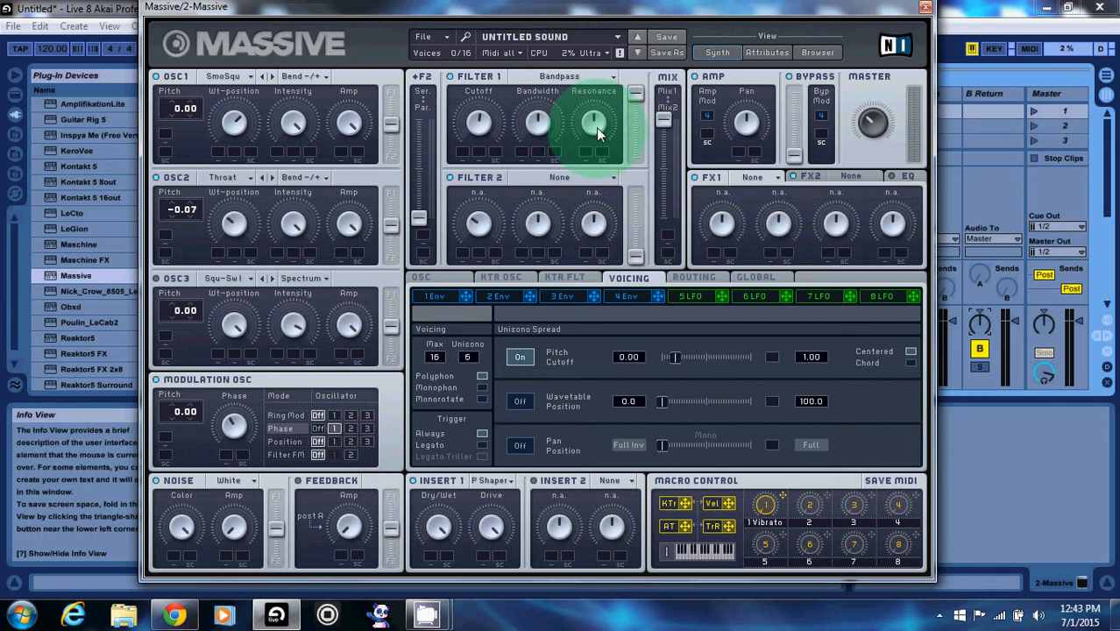
{"action": "left_click_drag", "start_coordinate": [536, 125], "coordinate": [532, 6]}
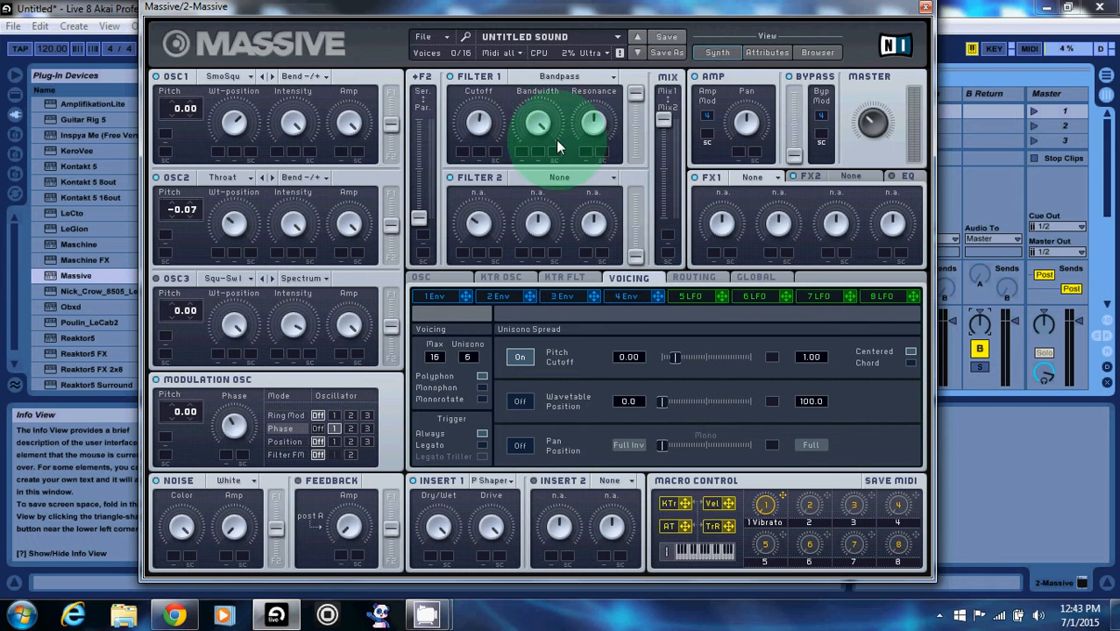
Load Reverb in FX1, with Dry/Wet slightly below the middle and Size slightly above it
{"action": "left_click", "coordinate": [775, 224]}
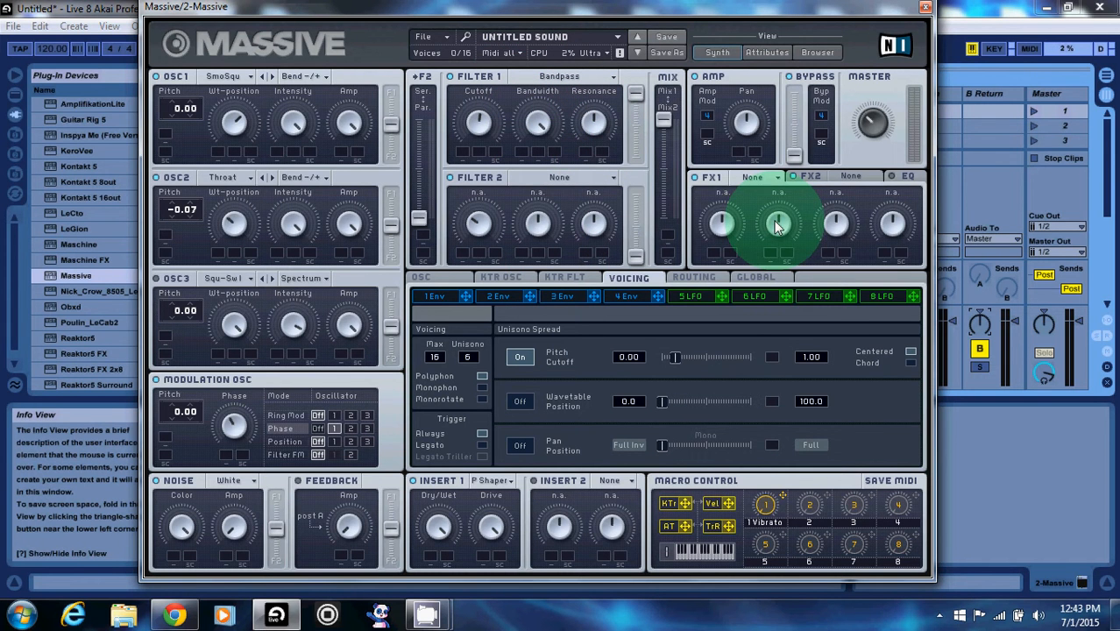
{"action": "left_click", "coordinate": [755, 178]}
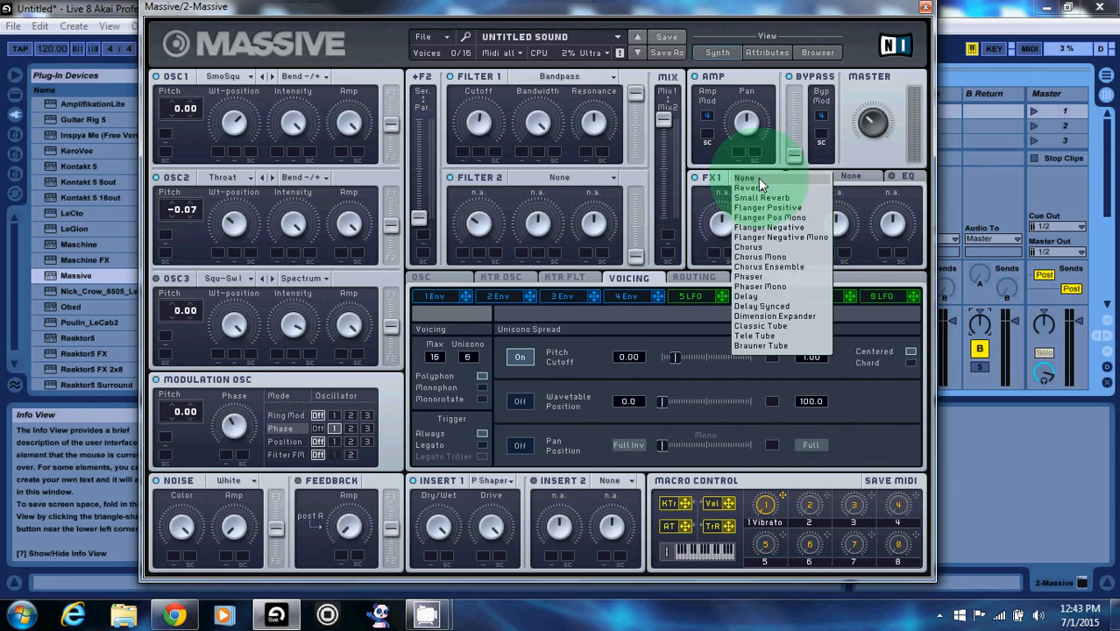
{"action": "left_click", "coordinate": [752, 188]}
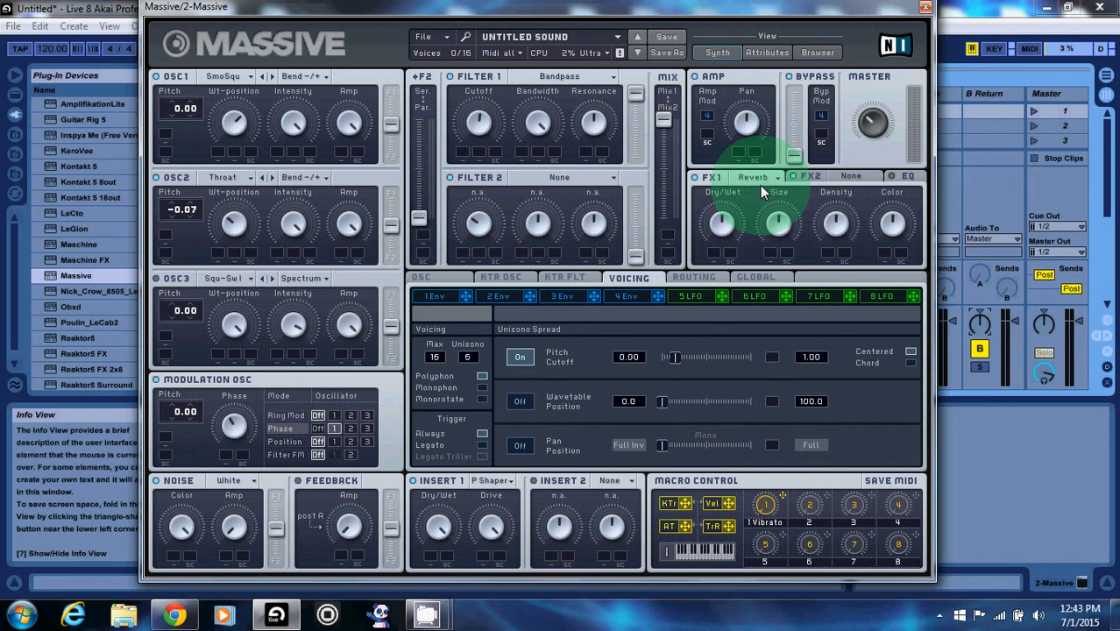
{"action": "left_click_drag", "start_coordinate": [716, 228], "coordinate": [722, 242]}
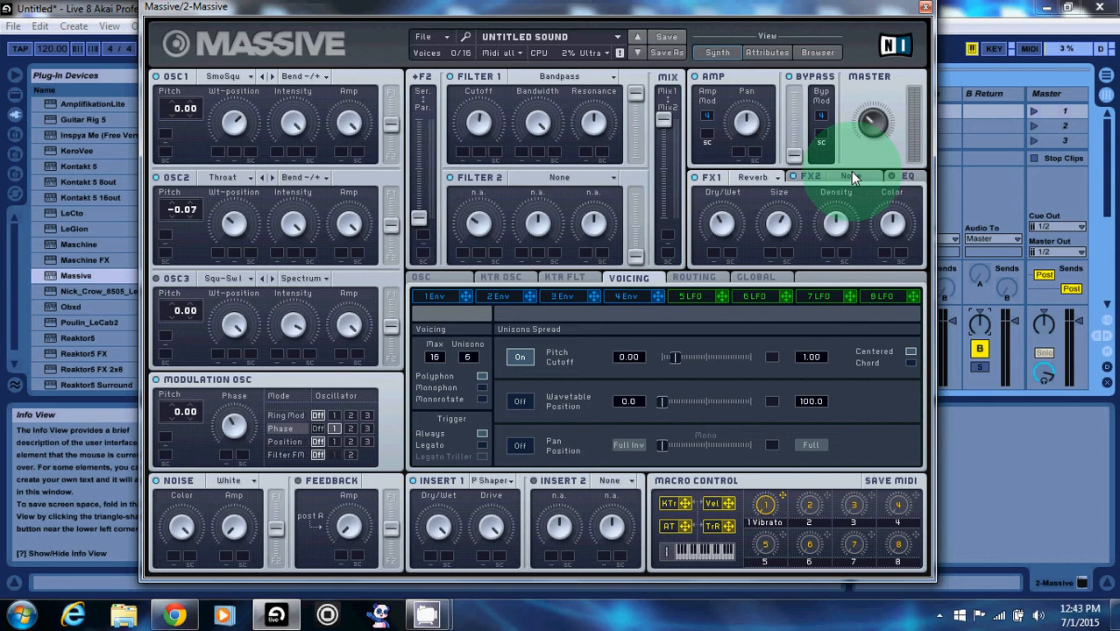
Load the Dimension Expander in FX2 and lower its Dry/Wet and Size below the middle
{"action": "left_click", "coordinate": [850, 172]}
{"action": "left_click", "coordinate": [856, 178]}
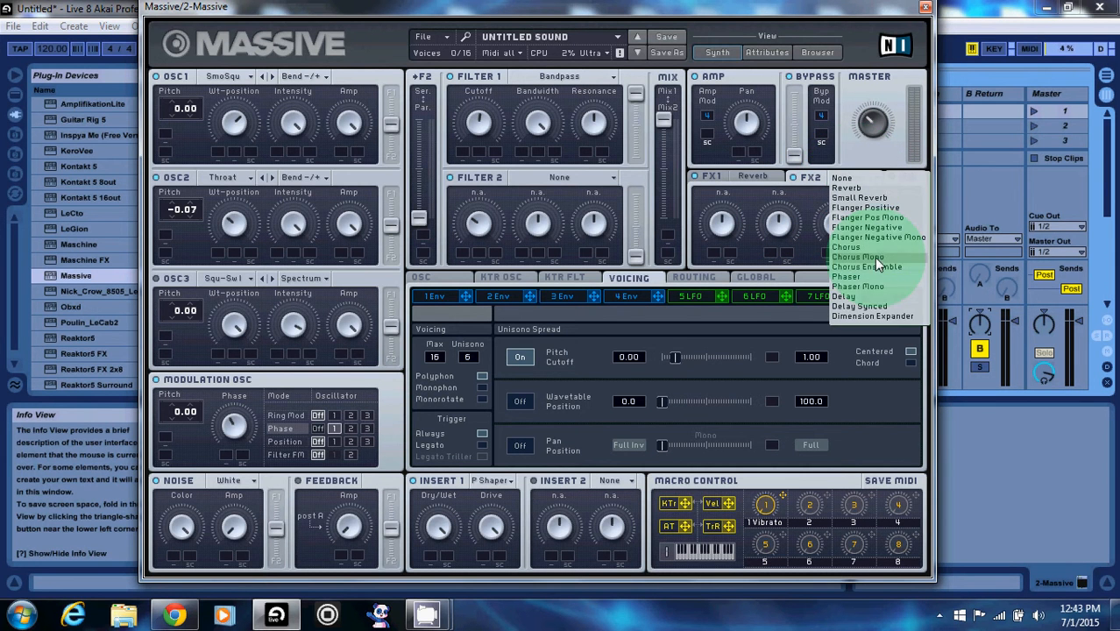
{"action": "left_click", "coordinate": [887, 315]}
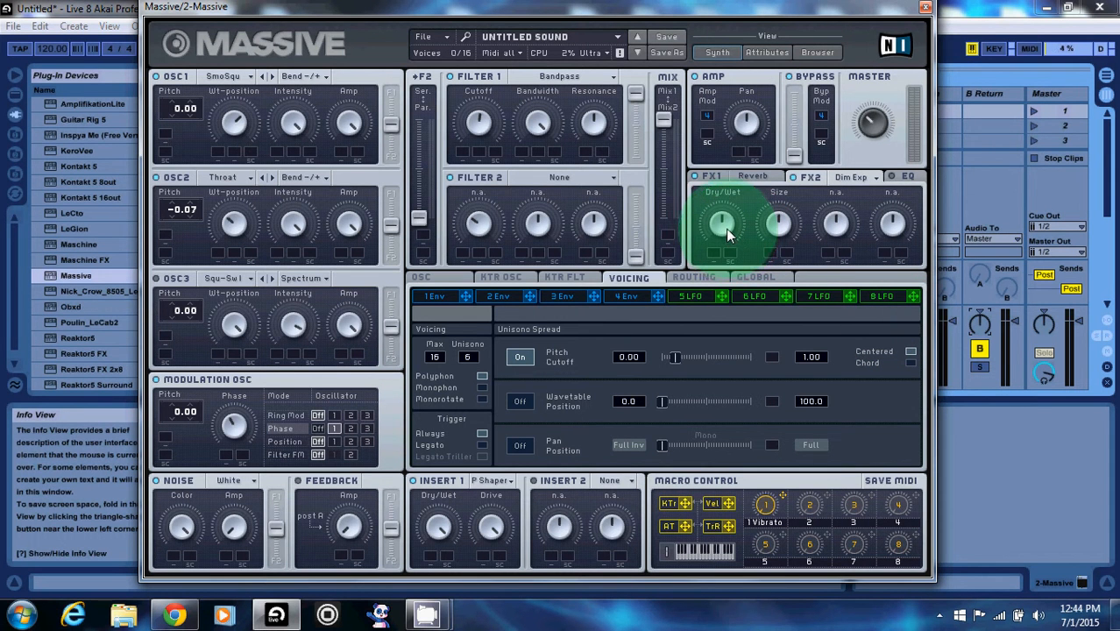
{"action": "left_click_drag", "start_coordinate": [725, 228], "coordinate": [736, 263]}
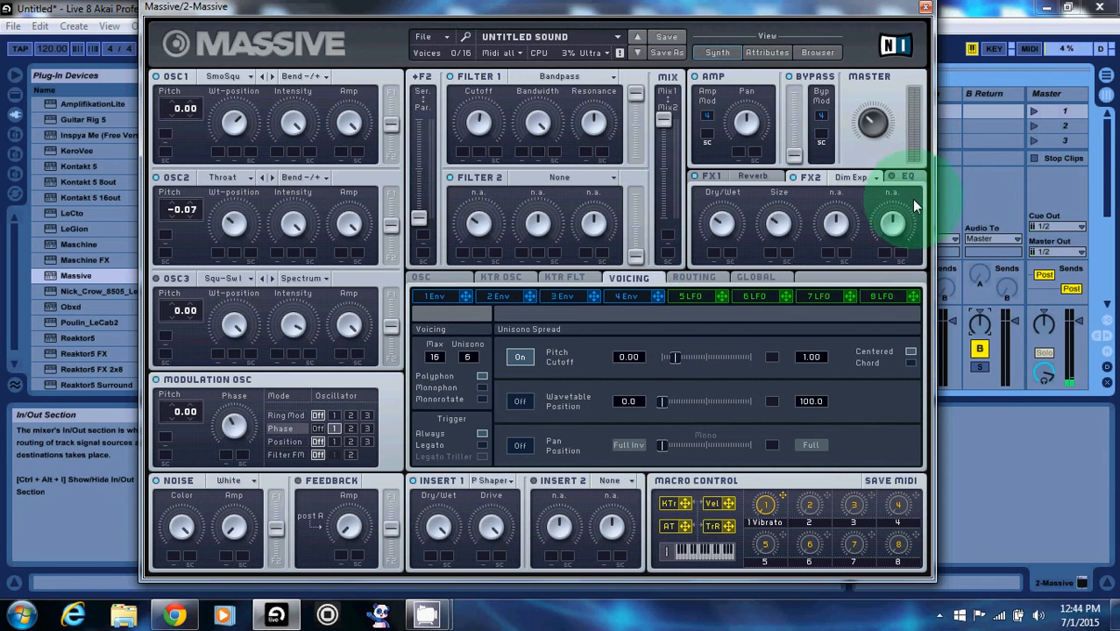
Enable the EQ with Low Shelf and High Shelf raised, and slightly reduce the Pitch Cutoff unisono spread
{"action": "left_click", "coordinate": [905, 177]}
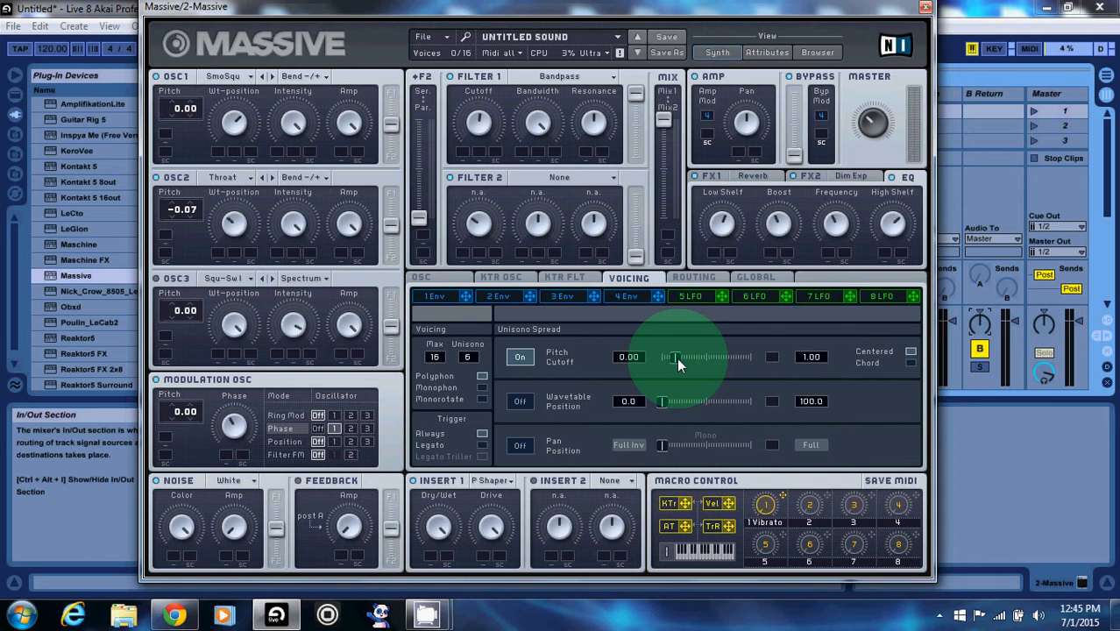
{"action": "mouse_move", "coordinate": [676, 358]}
{"action": "left_mouse_down"}
{"action": "mouse_move", "coordinate": [687, 373]}
{"action": "mouse_move", "coordinate": [674, 365]}
{"action": "left_mouse_up"}
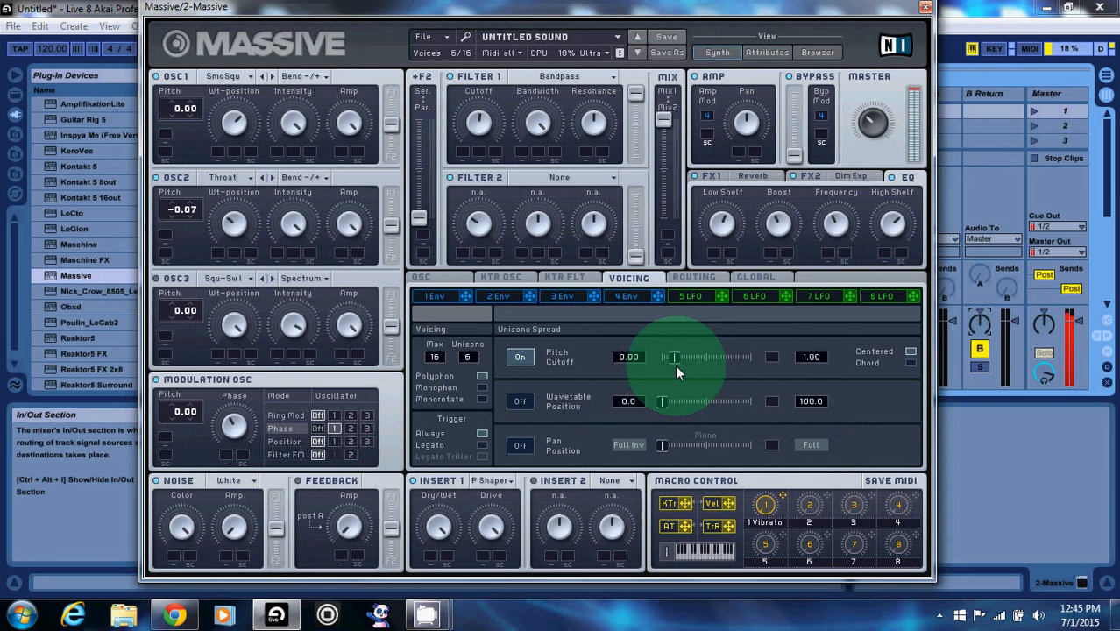